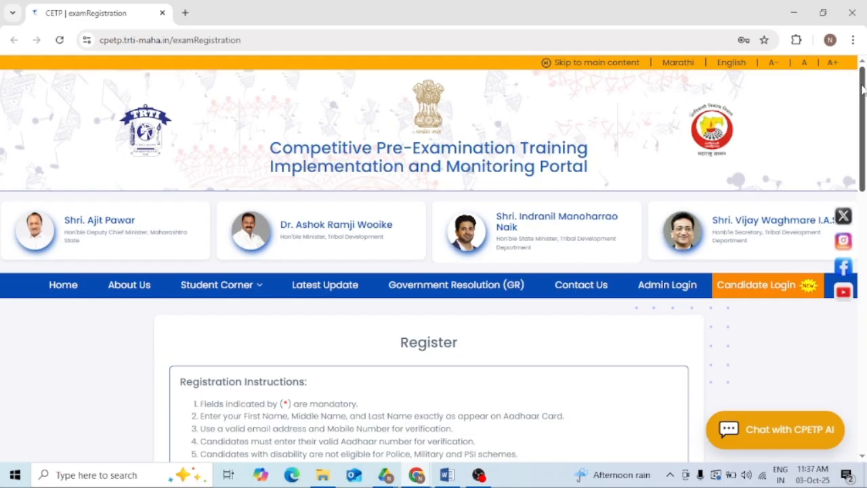
# - Review the registration instructions and the name, Aadhaar, date of birth, e-mail and mobile number fields of the Register form
pyautogui.moveTo(863, 95)
pyautogui.mouseDown()
pyautogui.moveTo(864, 104)
pyautogui.moveTo(864, 90)
pyautogui.mouseUp()
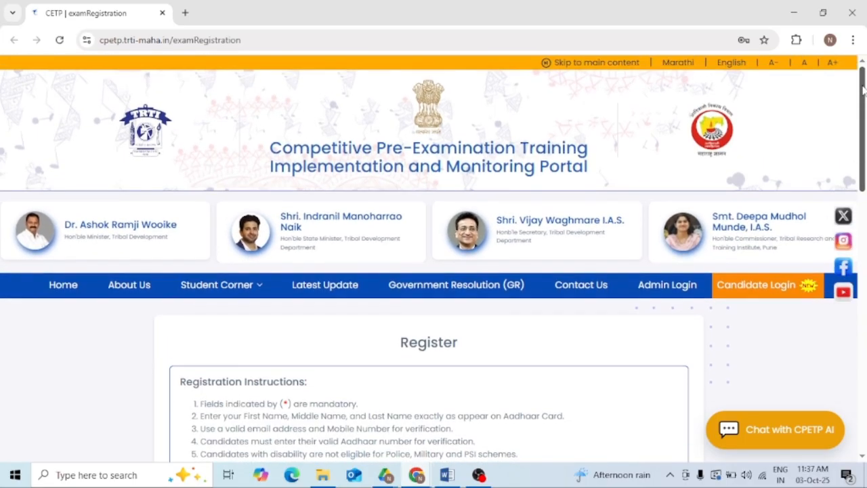
pyautogui.moveTo(863, 93); pyautogui.dragTo(865, 138)
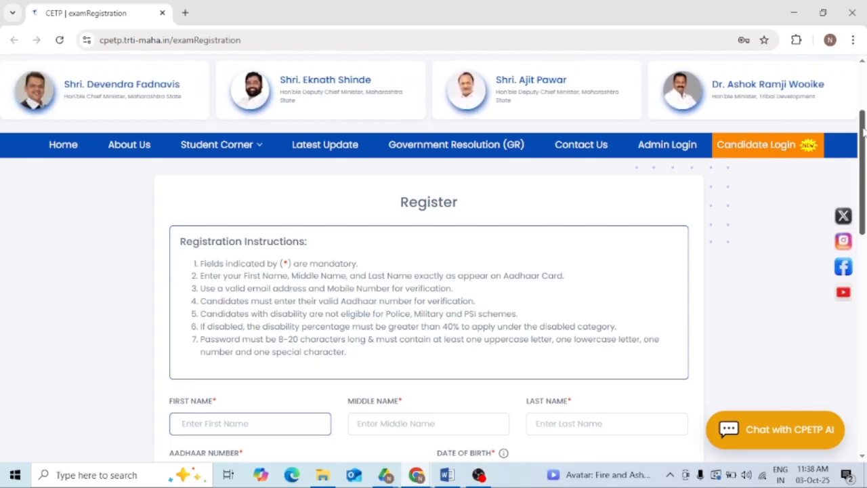
pyautogui.moveTo(863, 135); pyautogui.dragTo(864, 206)
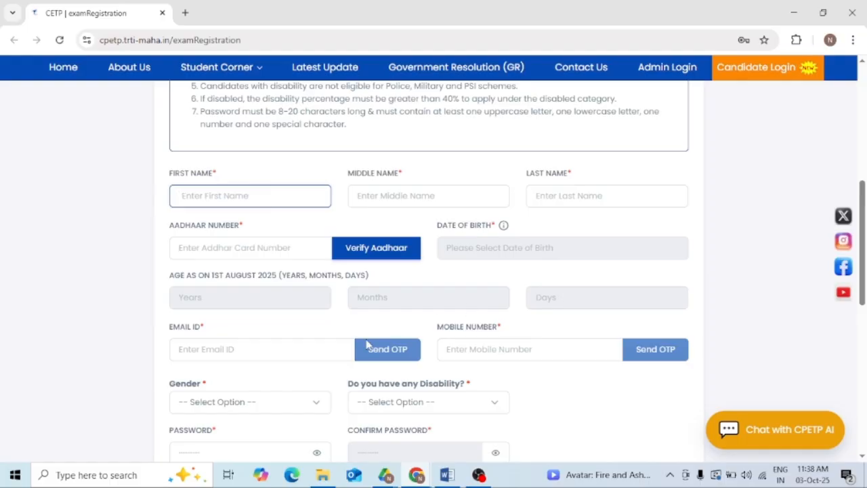
pyautogui.scroll(-3, 862, 192)
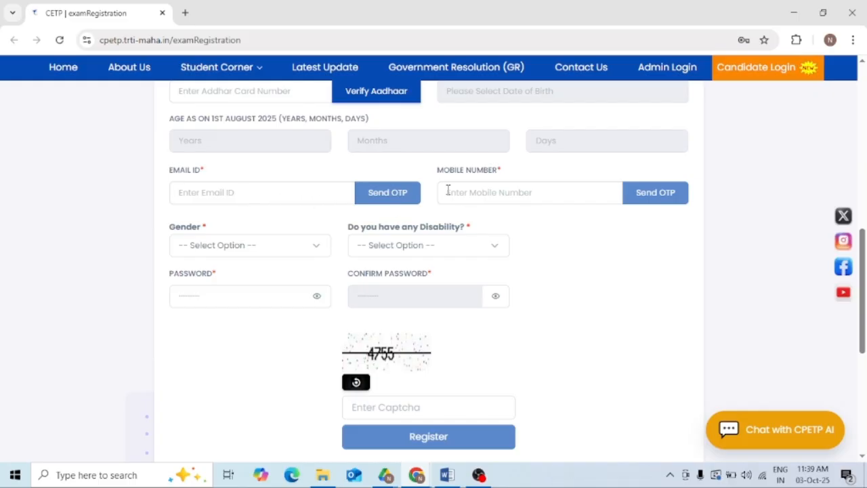
# - Examine the Gender and disability choices, the password fields and the captcha section of the registration form without selecting anything
pyautogui.click(316, 247)
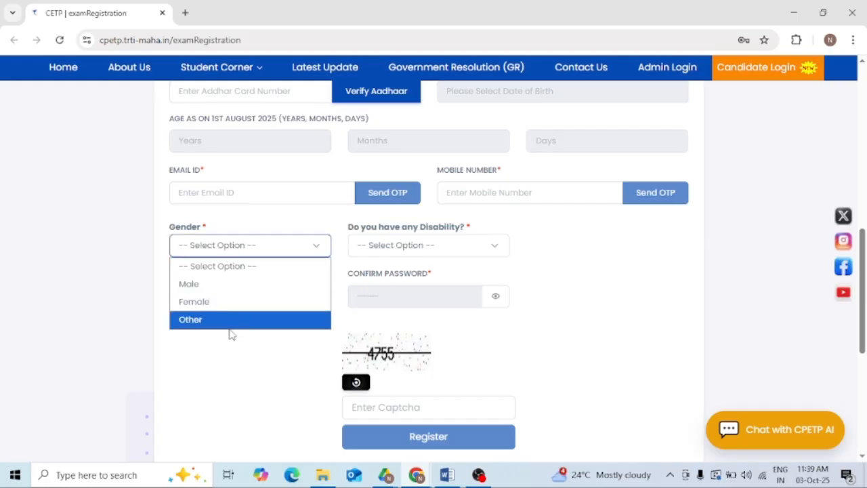
pyautogui.click(316, 248)
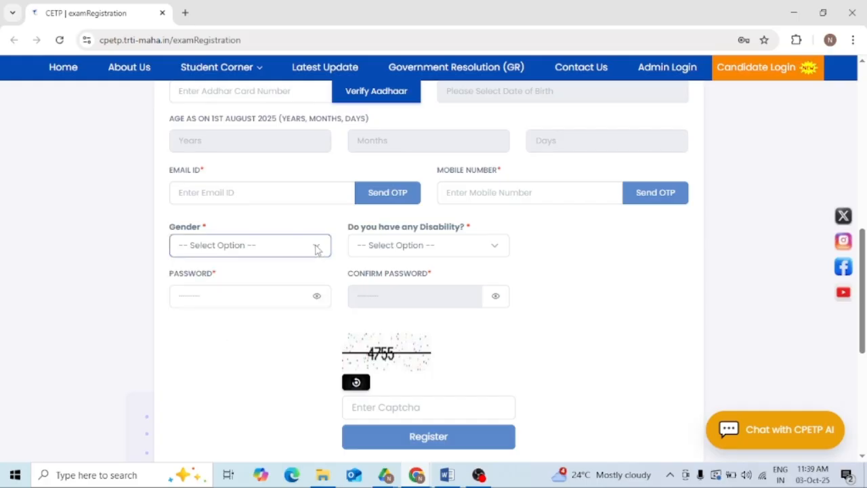
pyautogui.click(489, 246)
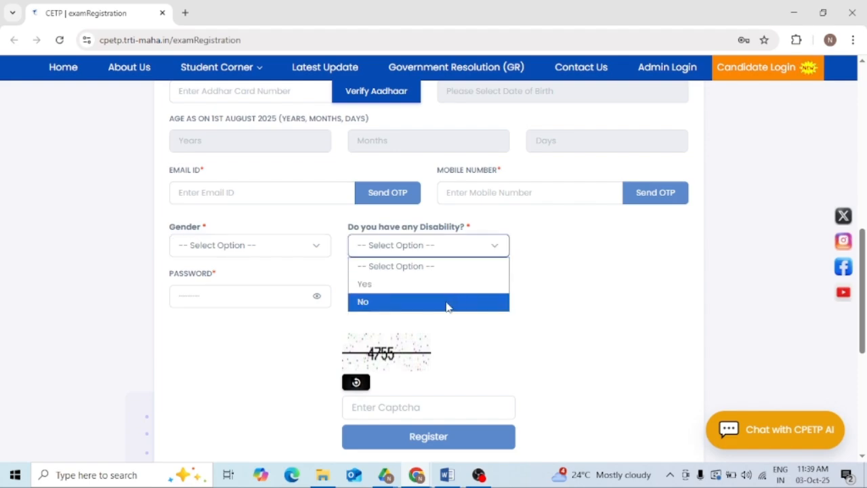
pyautogui.click(525, 249)
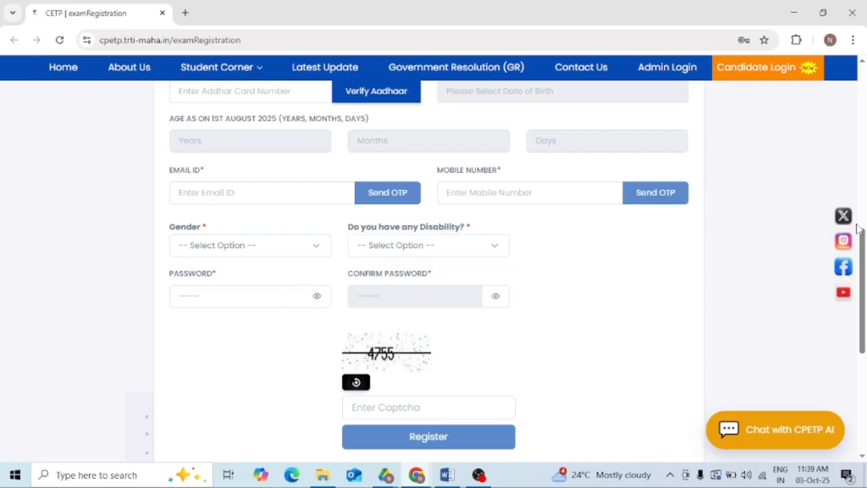
pyautogui.moveTo(864, 248)
pyautogui.mouseDown()
pyautogui.moveTo(864, 278)
pyautogui.moveTo(863, 262)
pyautogui.mouseUp()
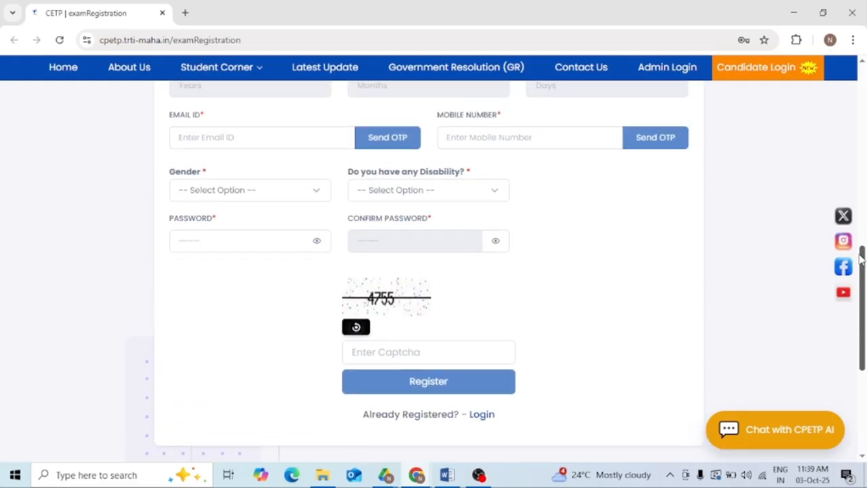
pyautogui.click(247, 247)
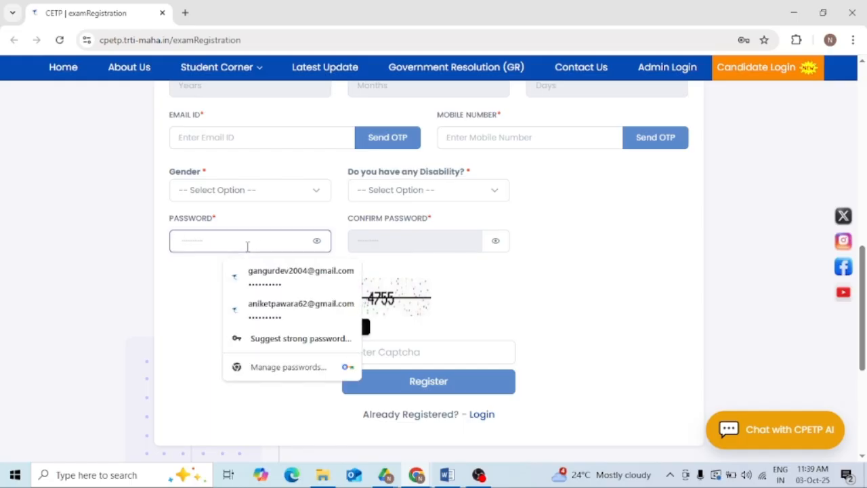
pyautogui.click(201, 301)
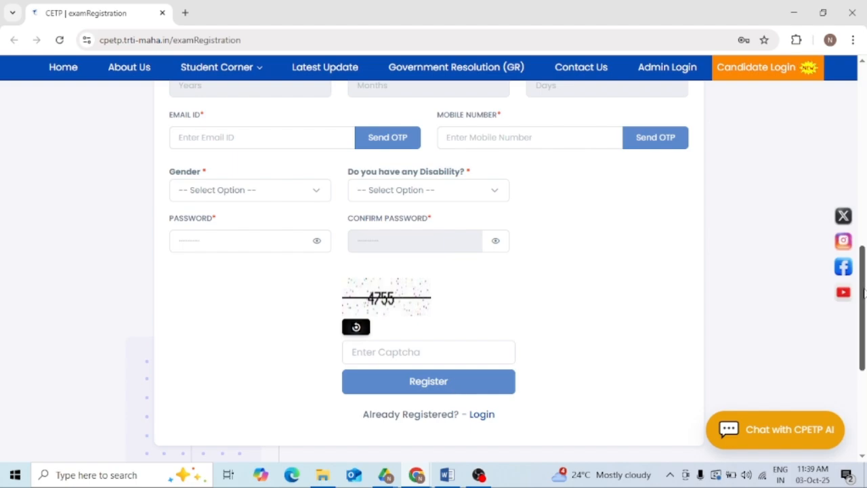
pyautogui.moveTo(864, 293); pyautogui.dragTo(861, 346)
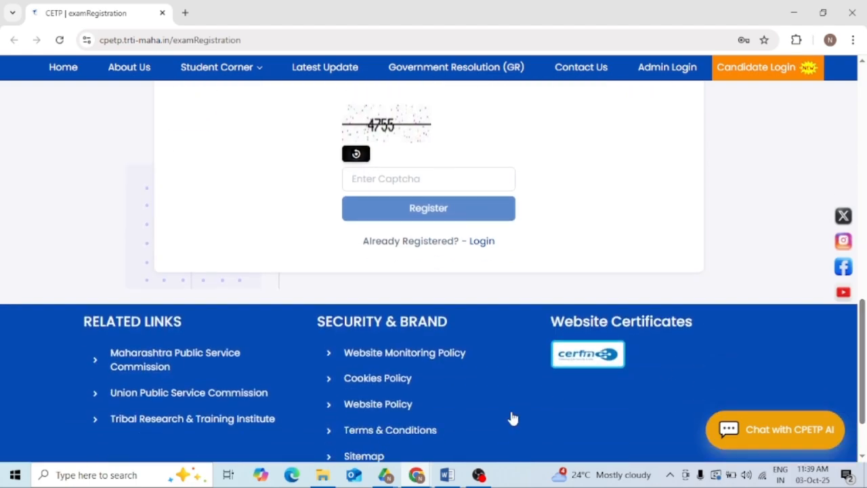
# - Switch to the browser window with the Candidate Login page and review its login instructions, credential fields and captcha
pyautogui.click(418, 476)
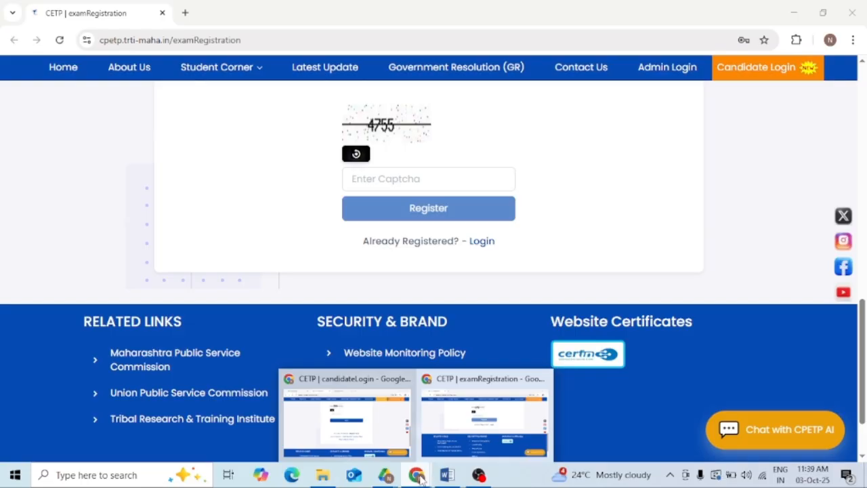
pyautogui.click(456, 419)
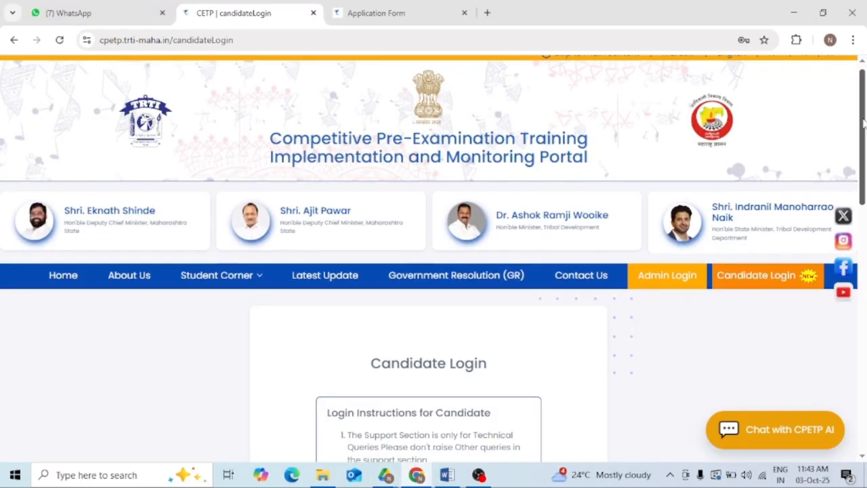
pyautogui.moveTo(865, 117); pyautogui.dragTo(864, 175)
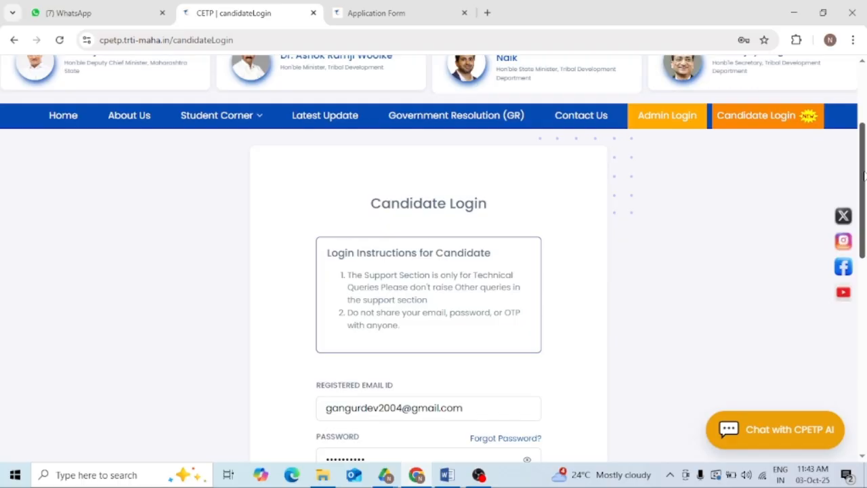
pyautogui.moveTo(864, 175); pyautogui.dragTo(865, 212)
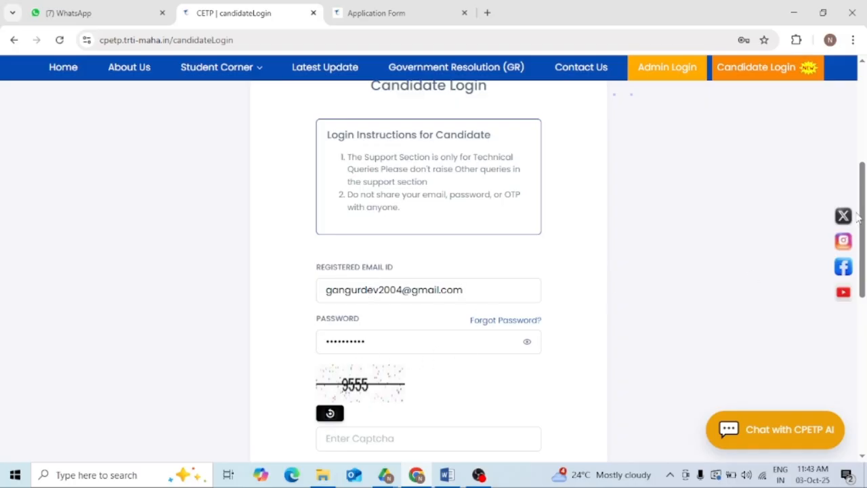
pyautogui.moveTo(862, 202); pyautogui.dragTo(857, 251)
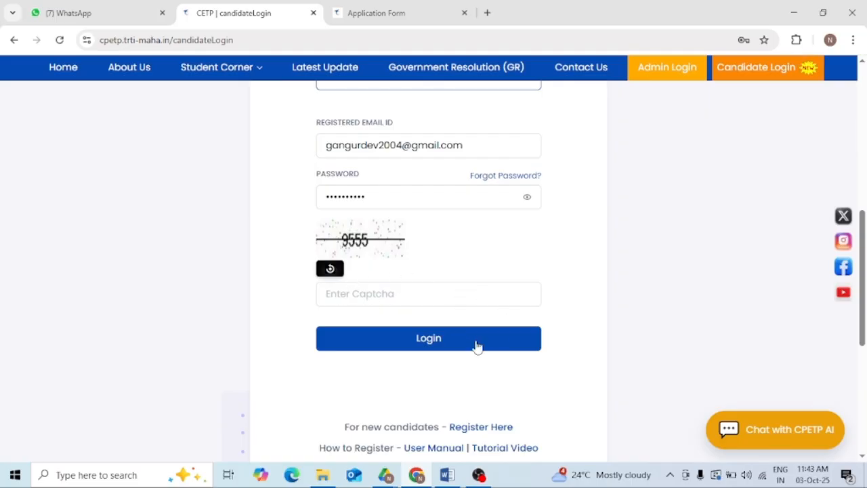
# - Switch to the opened Application Form and examine the highest qualification field and the available schemes in the Scheme Section
pyautogui.click(376, 20)
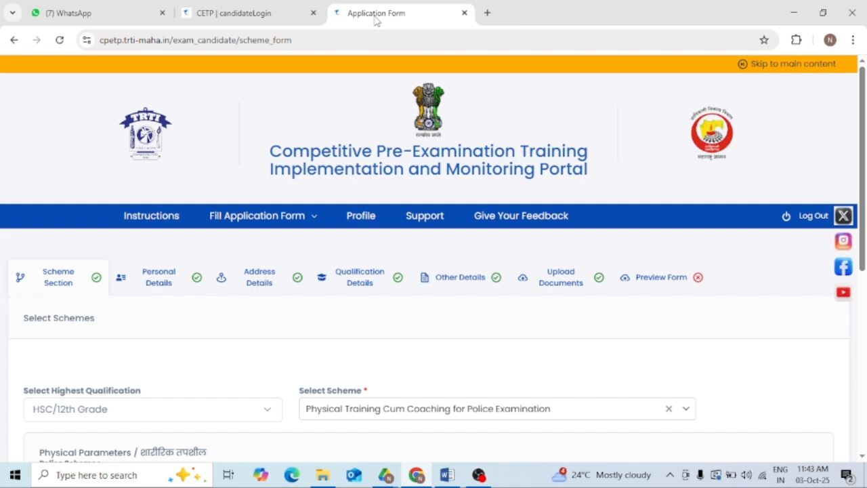
pyautogui.moveTo(862, 101); pyautogui.dragTo(858, 190)
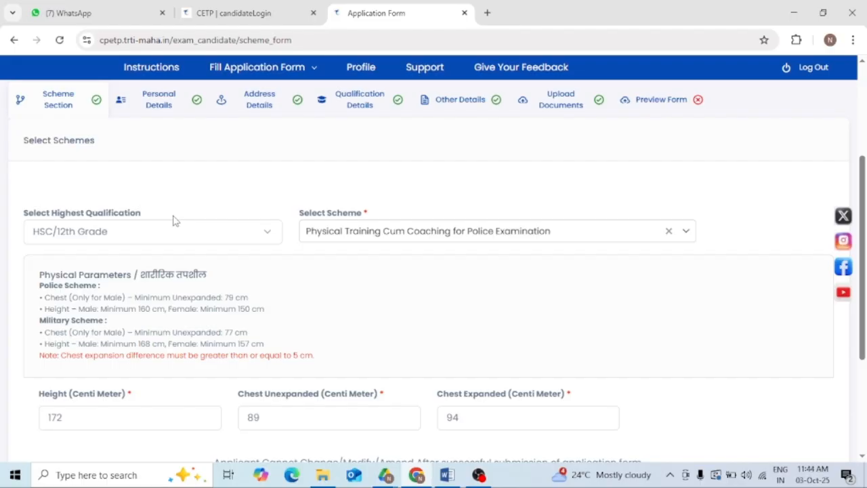
pyautogui.click(266, 233)
pyautogui.click(266, 233)
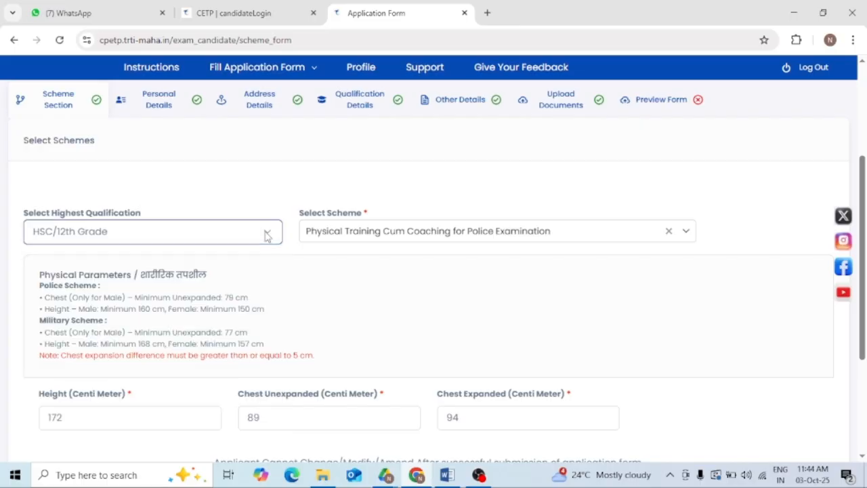
pyautogui.click(685, 233)
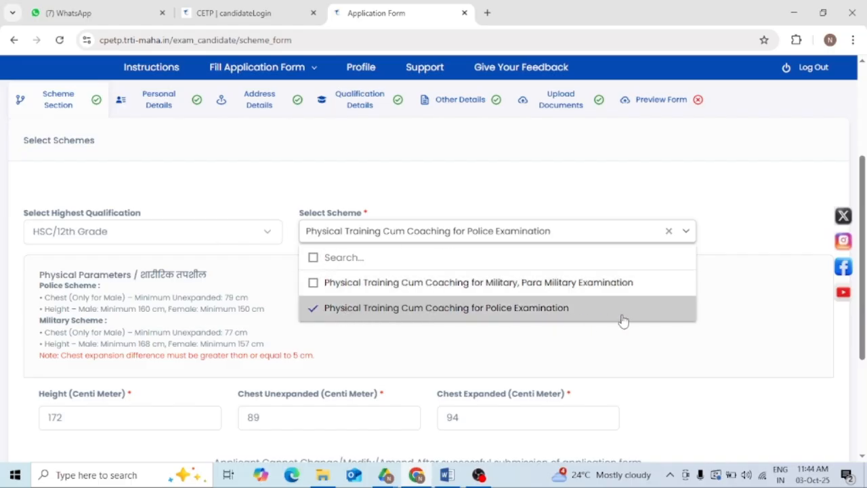
pyautogui.click(739, 312)
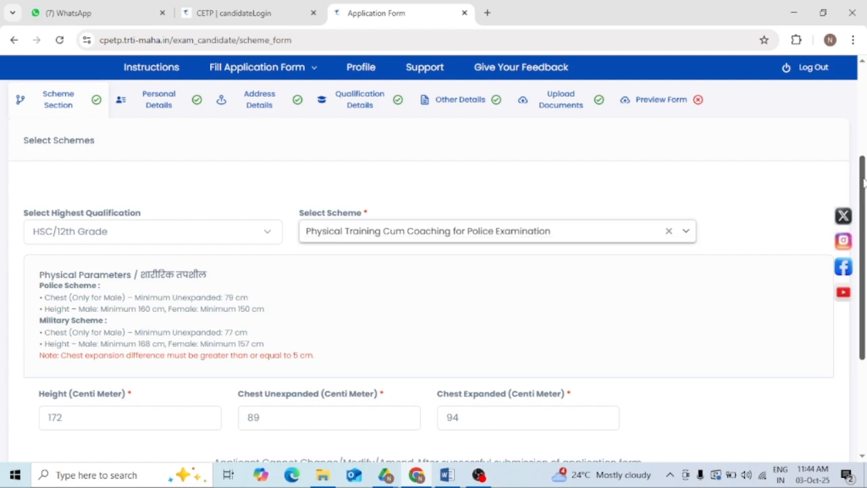
# - Review the physical parameter requirements and the height and chest measurement fields of the Scheme Section
pyautogui.scroll(-2, 864, 181)
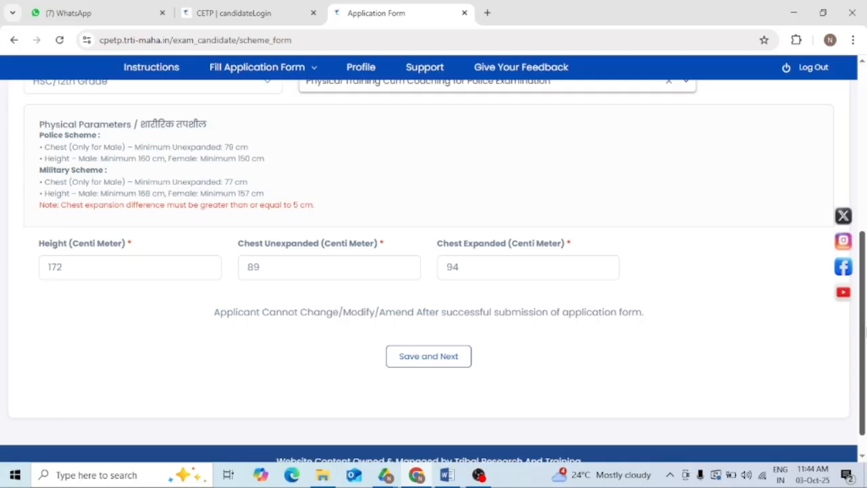
pyautogui.moveTo(859, 313); pyautogui.dragTo(841, 232)
pyautogui.scroll(-1, 841, 231)
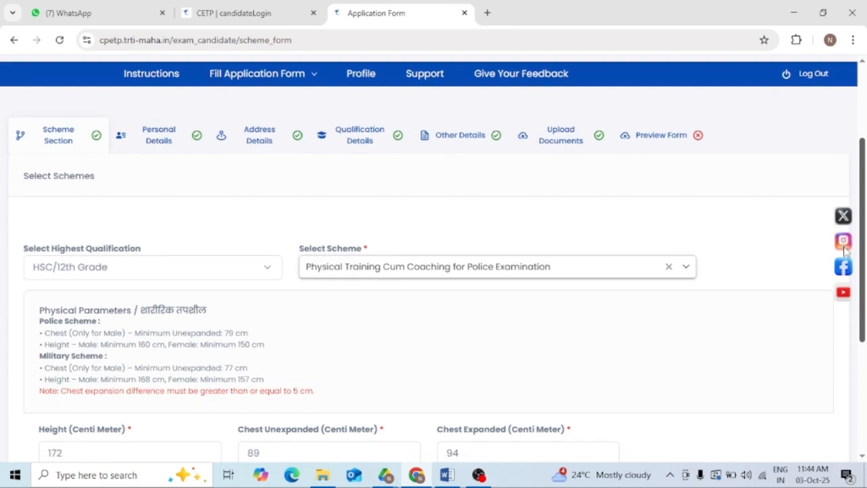
pyautogui.moveTo(846, 252); pyautogui.dragTo(855, 212)
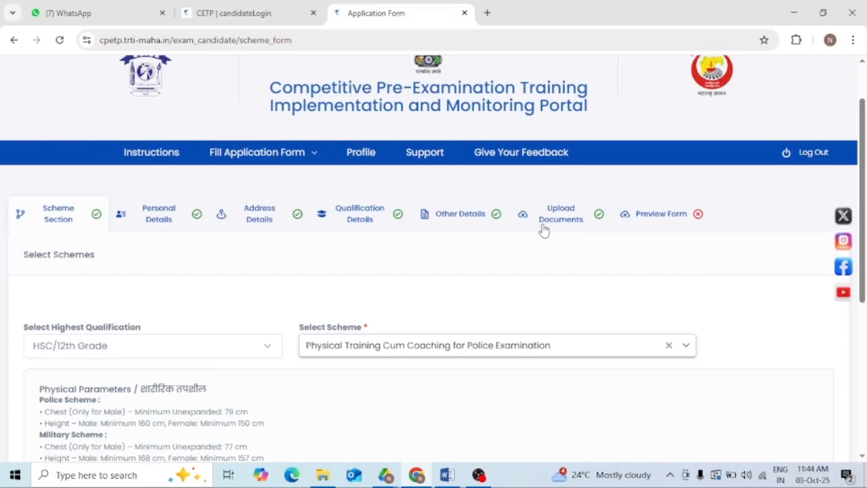
# - Open the Personal Details section and examine the applicant photo upload, the full name fields and the Marital Status options
pyautogui.click(165, 220)
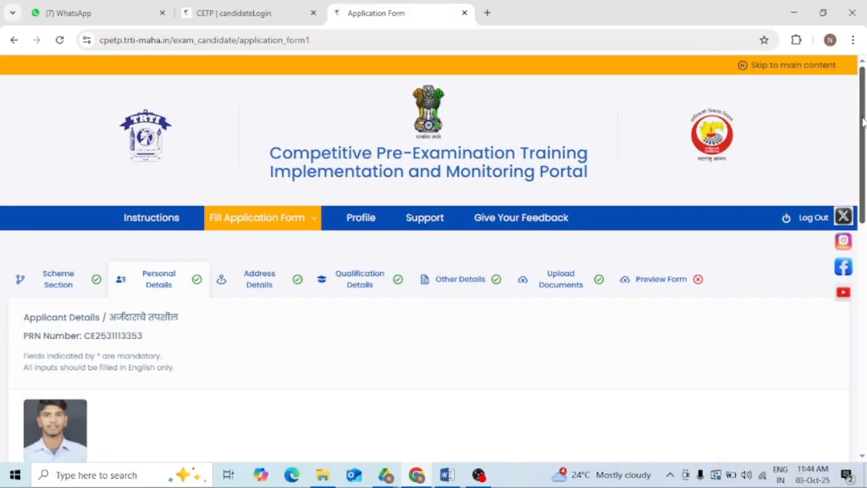
pyautogui.moveTo(863, 121); pyautogui.dragTo(851, 201)
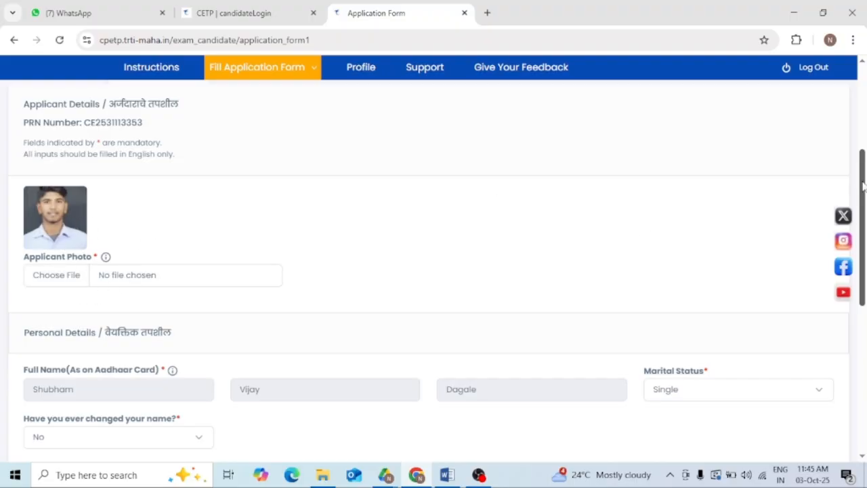
pyautogui.moveTo(863, 184); pyautogui.dragTo(863, 245)
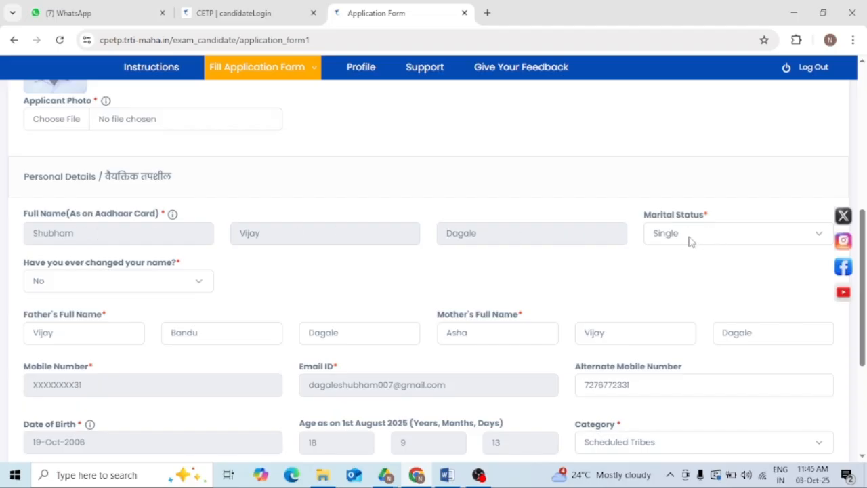
pyautogui.click(780, 243)
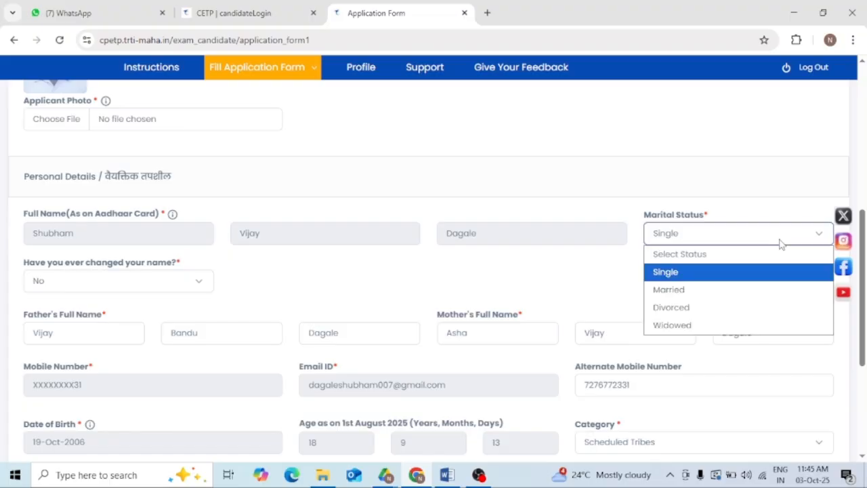
pyautogui.click(780, 242)
pyautogui.click(781, 242)
pyautogui.click(781, 244)
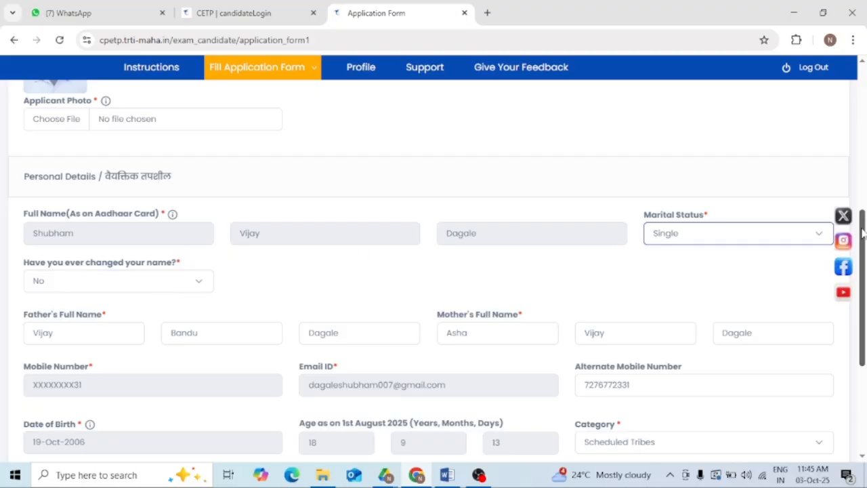
# - Review the remaining personal details fields, from the parents' names and contact data to category, caste, government employee and orphan status
pyautogui.scroll(-2, 861, 234)
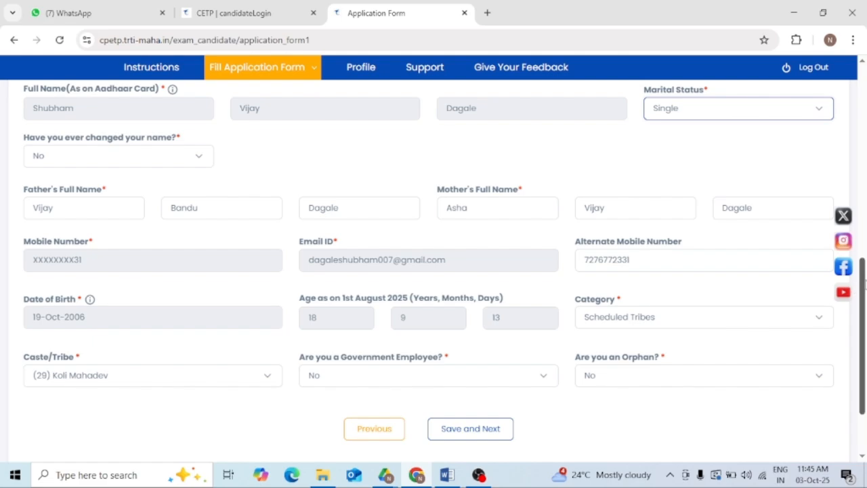
pyautogui.scroll(-3, 864, 284)
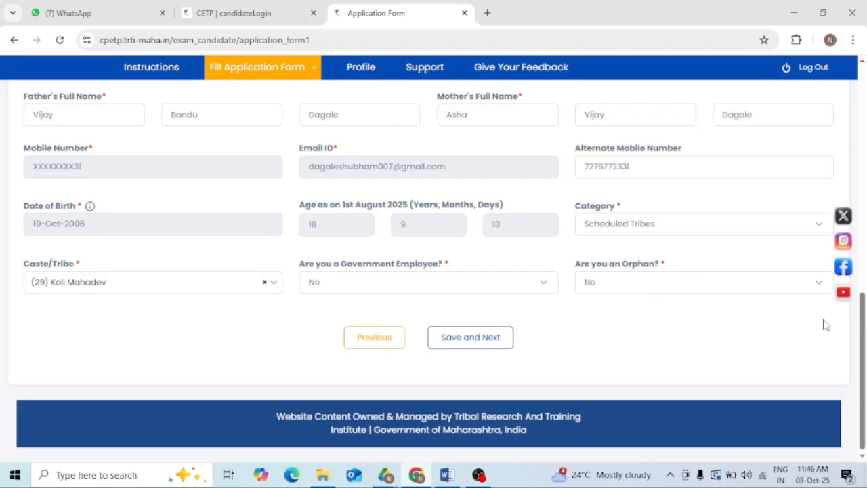
pyautogui.moveTo(862, 368)
pyautogui.mouseDown()
pyautogui.moveTo(850, 238)
pyautogui.moveTo(855, 367)
pyautogui.mouseUp()
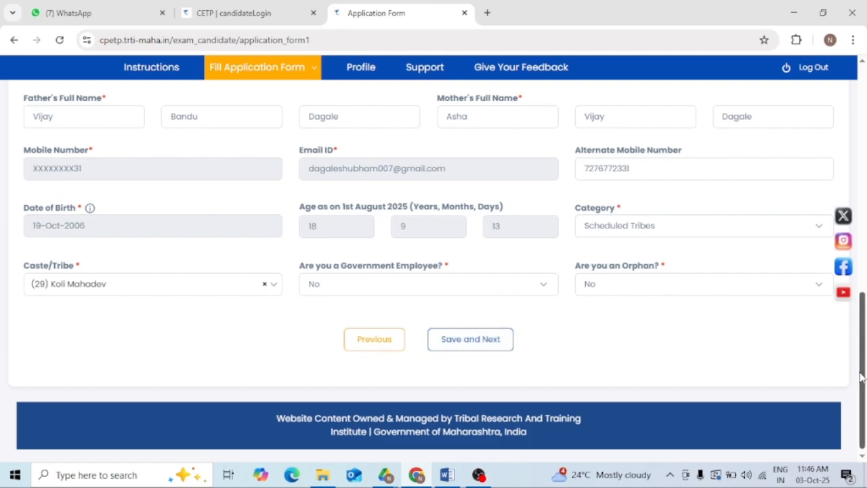
# - Open the Address Details section of the application form
pyautogui.moveTo(861, 377); pyautogui.dragTo(852, 139)
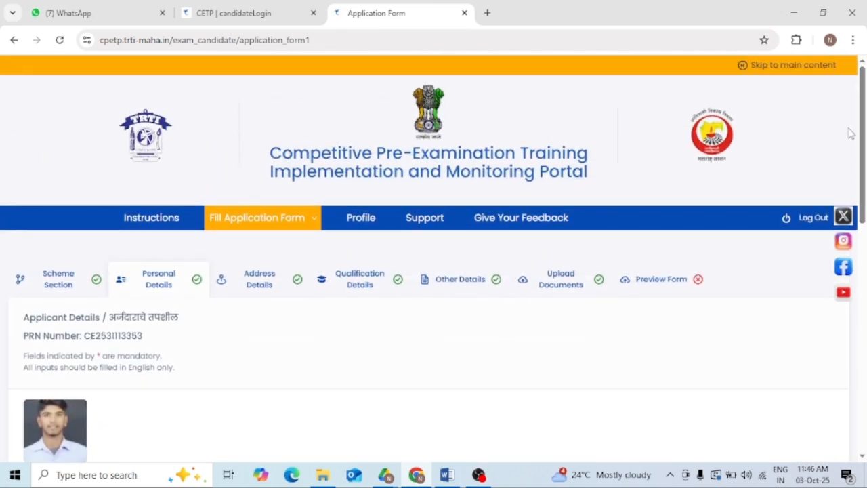
pyautogui.click(262, 287)
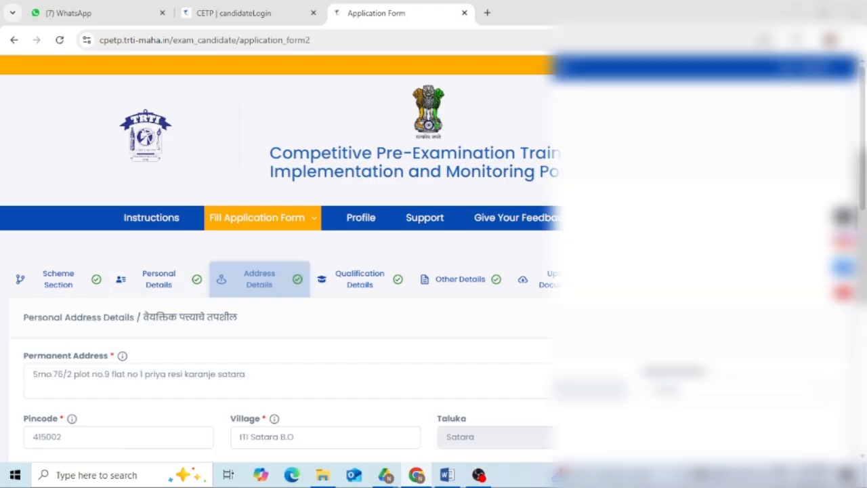
# - Review the permanent and communication address fields, the examination city choices and the PO Office options of the Address Details section
pyautogui.scroll(-3, 464, 196)
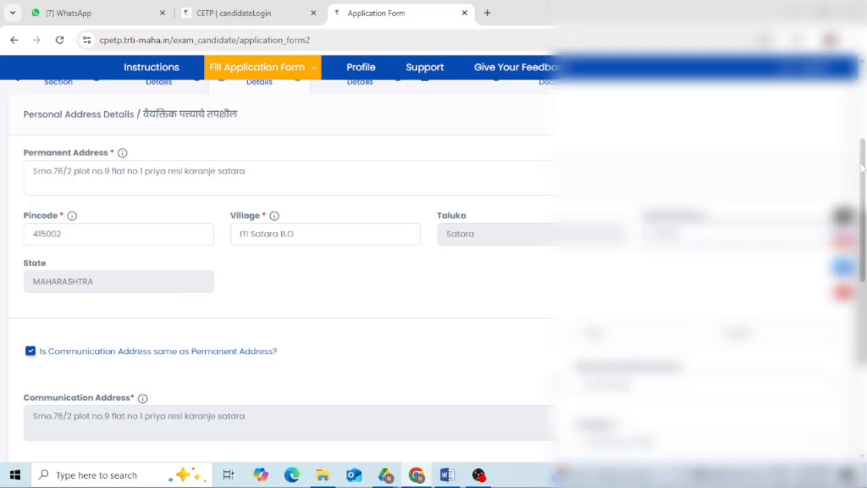
pyautogui.scroll(-3, 863, 168)
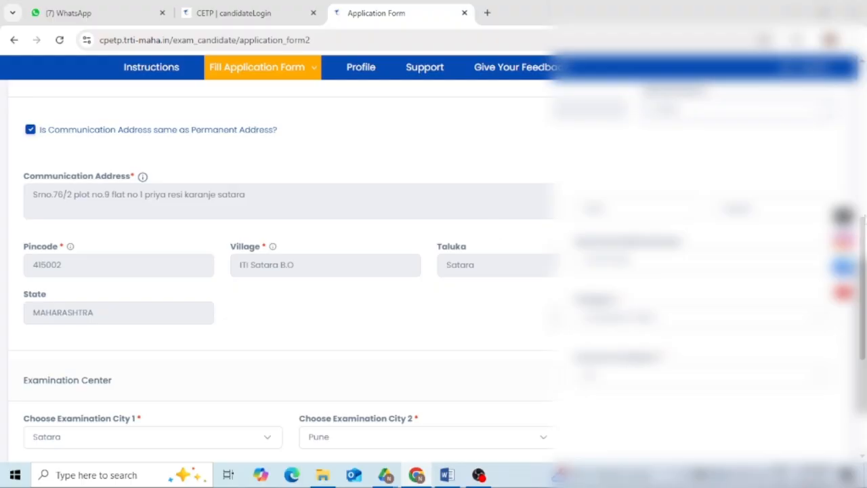
pyautogui.scroll(-3, 521, 216)
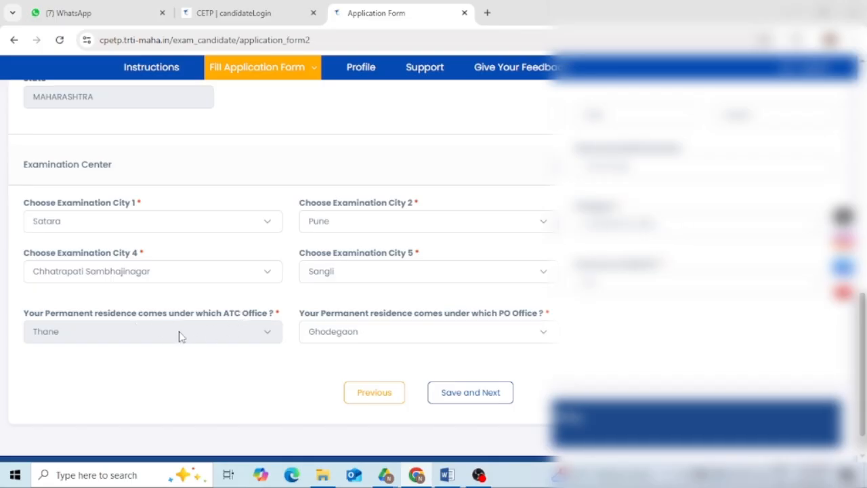
pyautogui.click(544, 333)
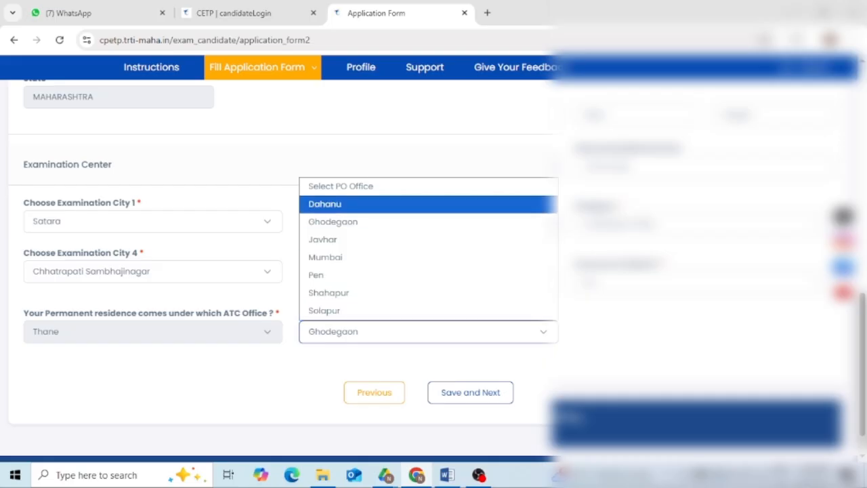
pyautogui.click(637, 359)
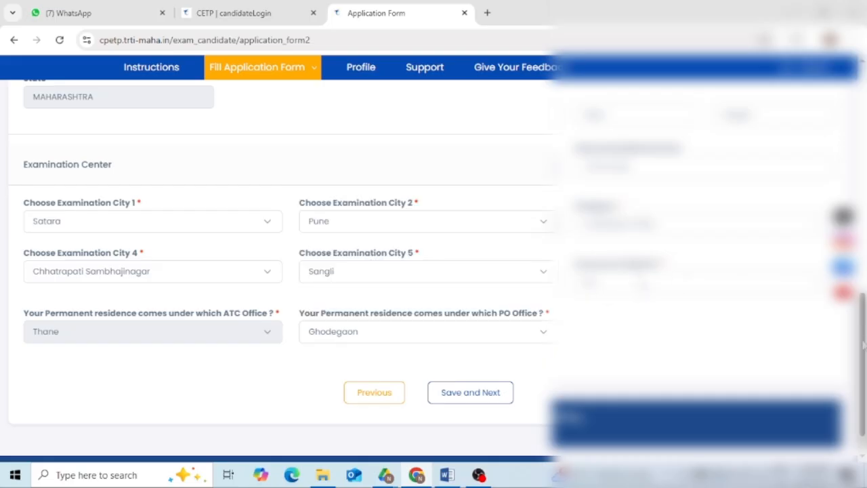
pyautogui.moveTo(863, 346)
pyautogui.mouseDown()
pyautogui.moveTo(863, 235)
pyautogui.moveTo(863, 360)
pyautogui.mouseUp()
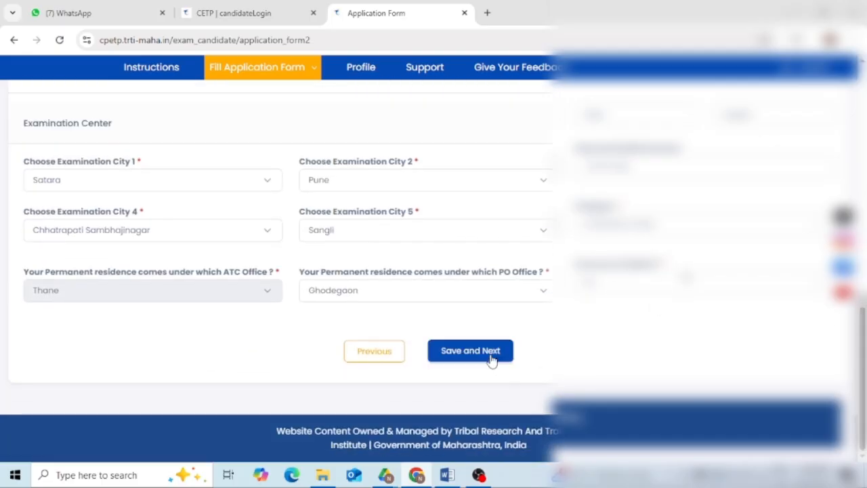
# - Open the Qualification Details section and review the SSC/10th Grade and HSC/12th Grade entries
pyautogui.moveTo(864, 325); pyautogui.dragTo(864, 83)
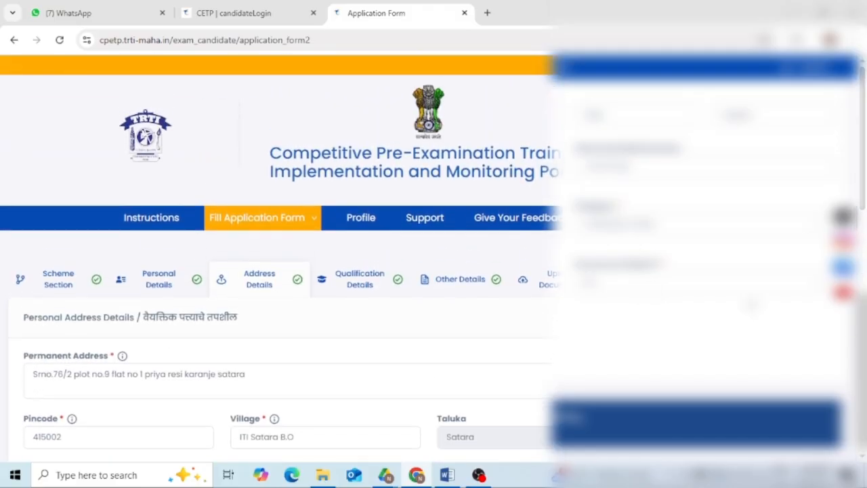
pyautogui.click(361, 285)
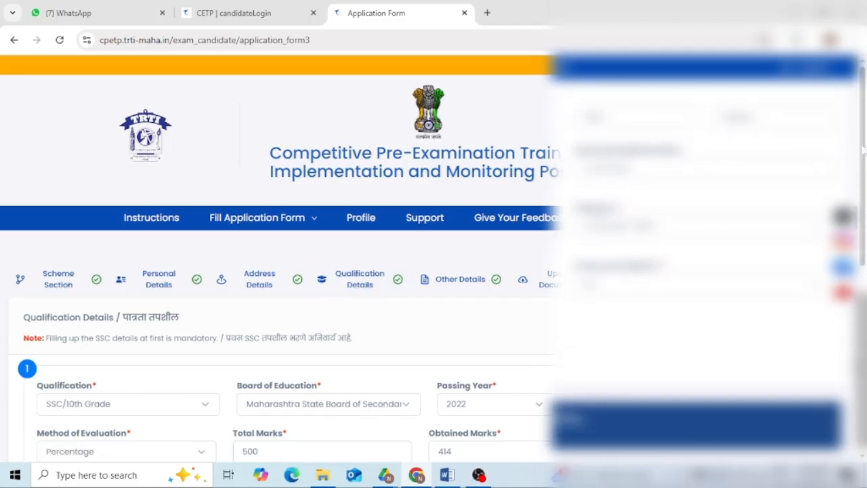
pyautogui.scroll(-3, 445, 199)
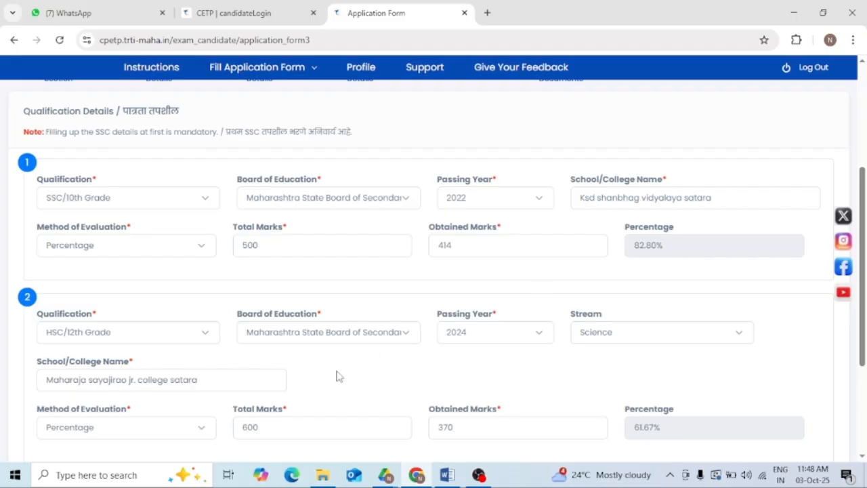
pyautogui.scroll(-2, 864, 228)
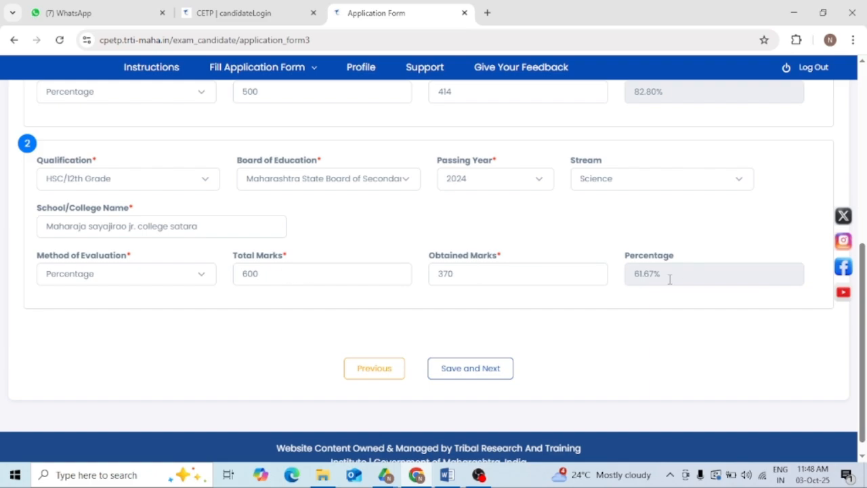
pyautogui.moveTo(862, 302); pyautogui.dragTo(856, 283)
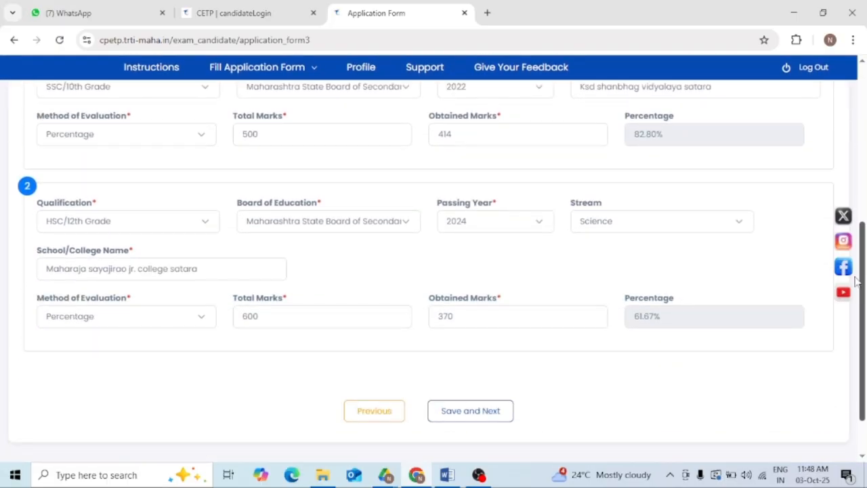
# - Open the Other Details section and review the domicile, caste/tribe, validity certificate and income detail fields
pyautogui.scroll(3, 856, 283)
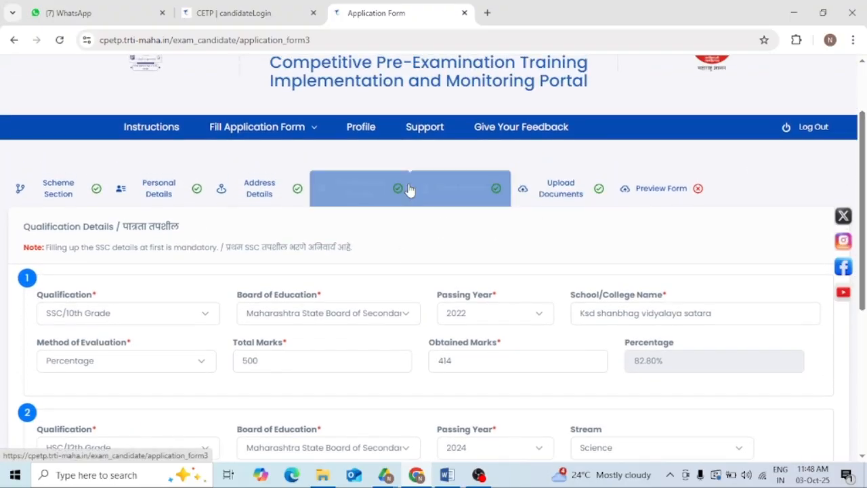
pyautogui.click(455, 195)
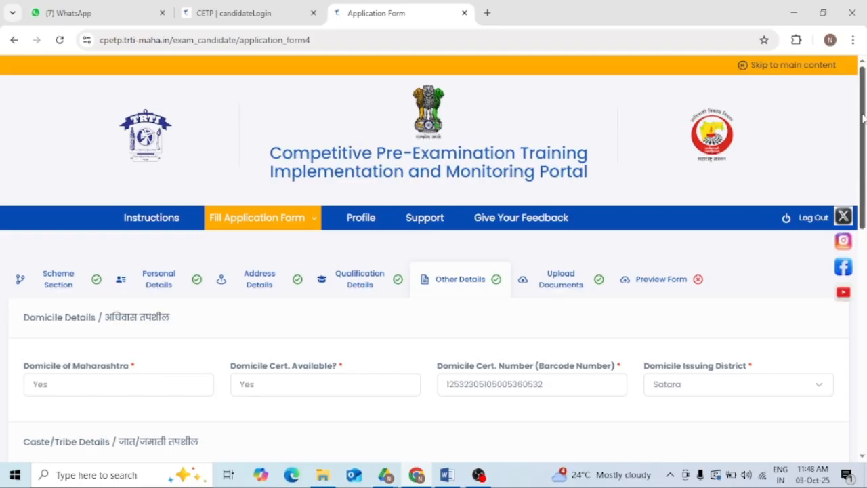
pyautogui.moveTo(864, 119); pyautogui.dragTo(863, 159)
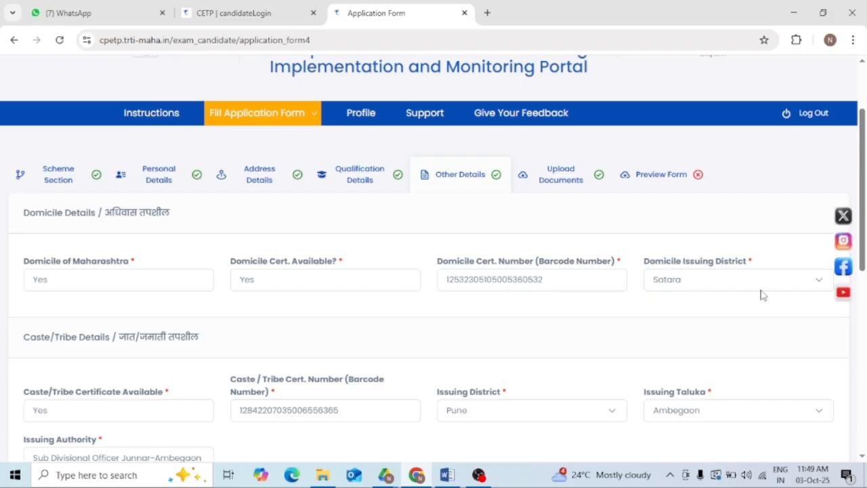
pyautogui.scroll(-3, 862, 166)
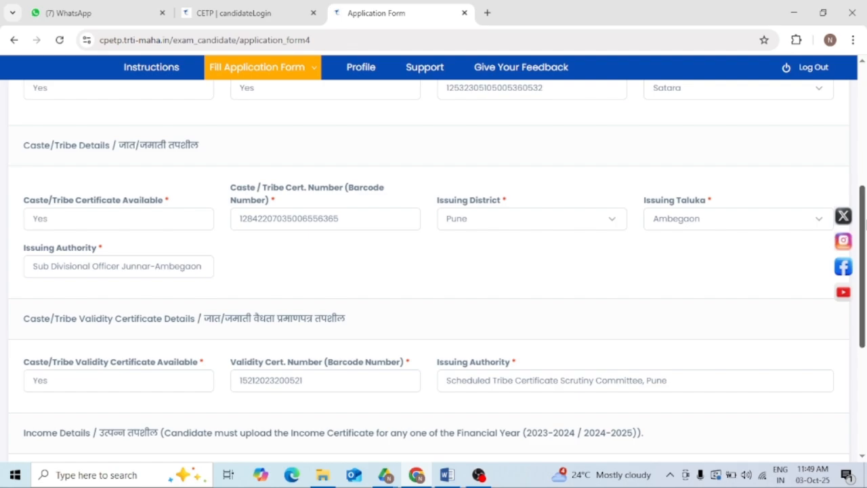
pyautogui.scroll(-3, 863, 226)
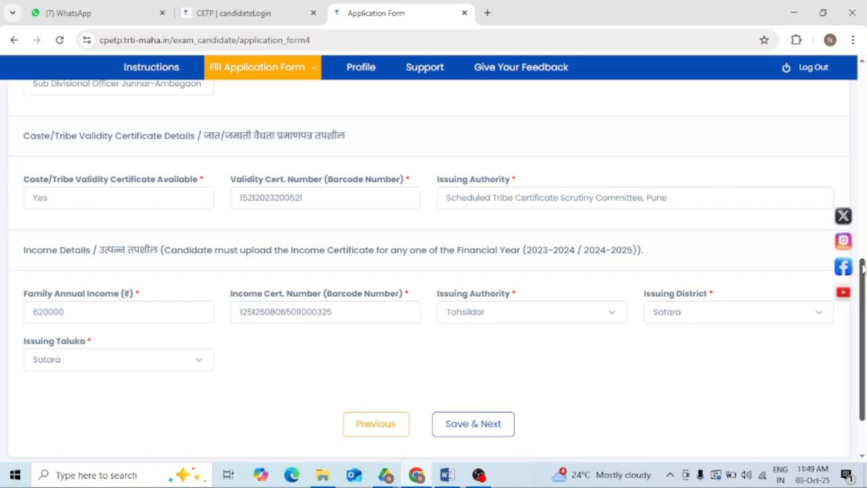
pyautogui.scroll(-2, 863, 256)
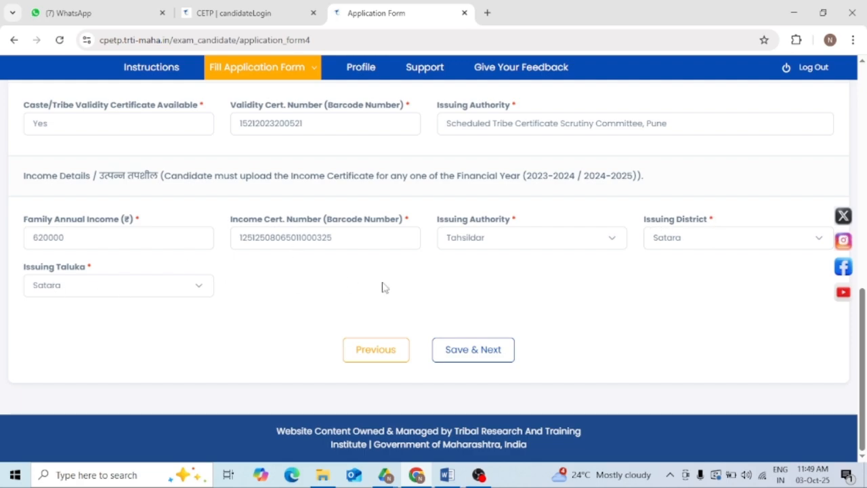
pyautogui.moveTo(862, 369); pyautogui.dragTo(865, 351)
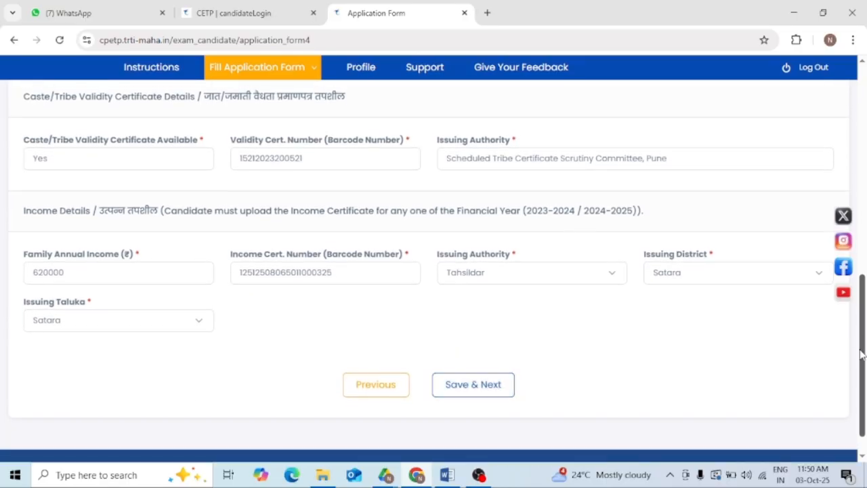
# - Open the Upload Documents section and read the document information and scanning requirements
pyautogui.moveTo(863, 359); pyautogui.dragTo(862, 159)
pyautogui.click(559, 249)
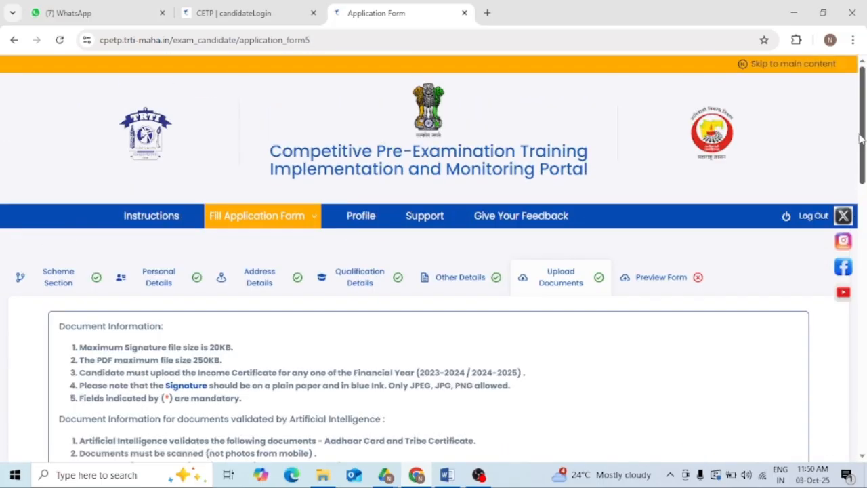
pyautogui.scroll(-3, 860, 163)
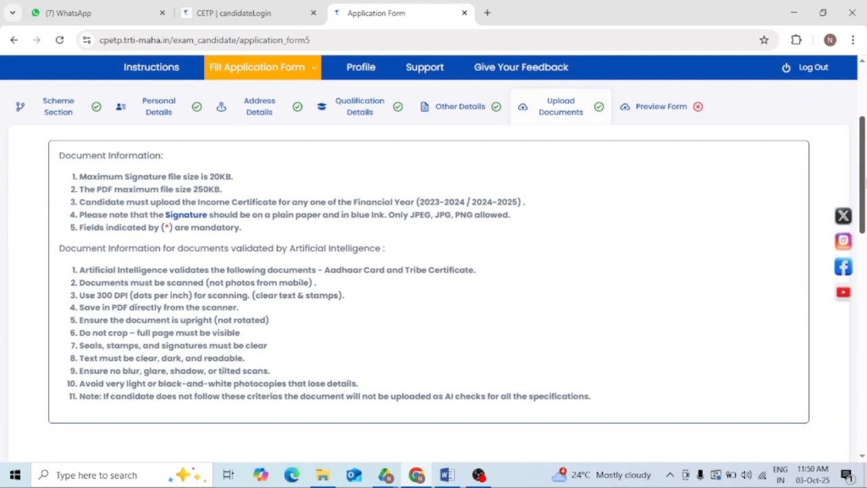
# - Examine the list of required documents, from the signature to Other Certificate, with their accepted formats and upload status
pyautogui.moveTo(865, 178); pyautogui.dragTo(861, 287)
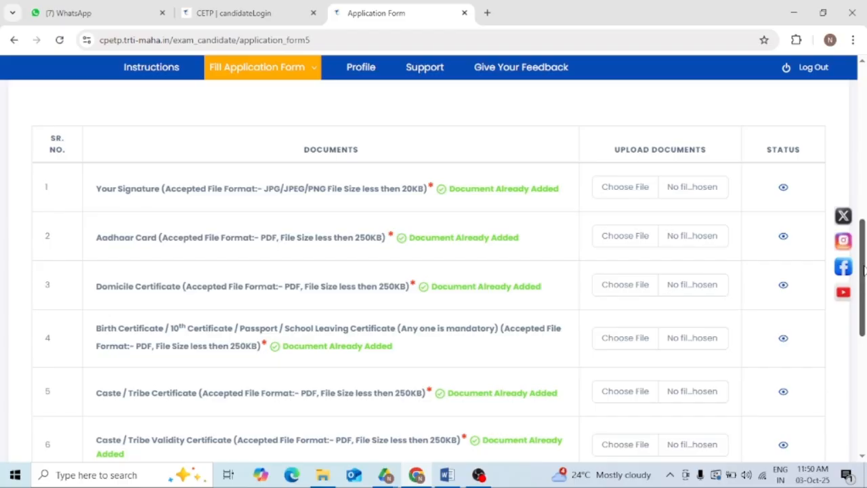
pyautogui.moveTo(863, 266)
pyautogui.mouseDown()
pyautogui.moveTo(864, 317)
pyautogui.moveTo(856, 266)
pyautogui.mouseUp()
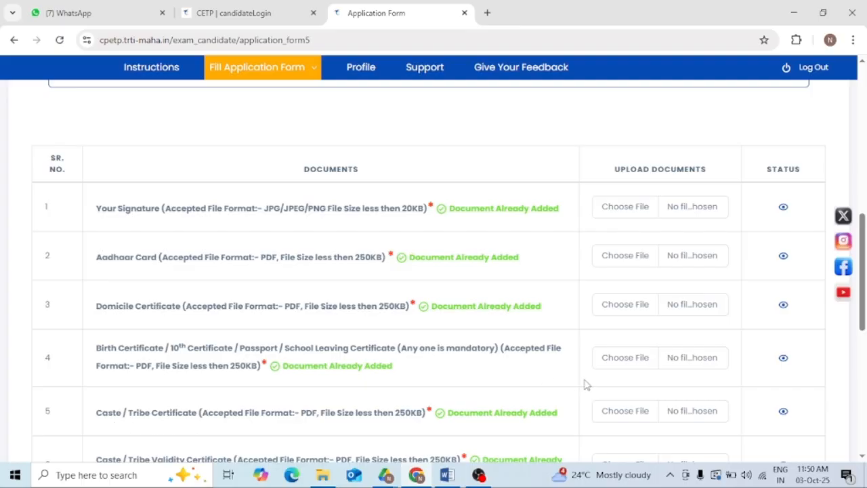
pyautogui.moveTo(863, 251); pyautogui.dragTo(863, 295)
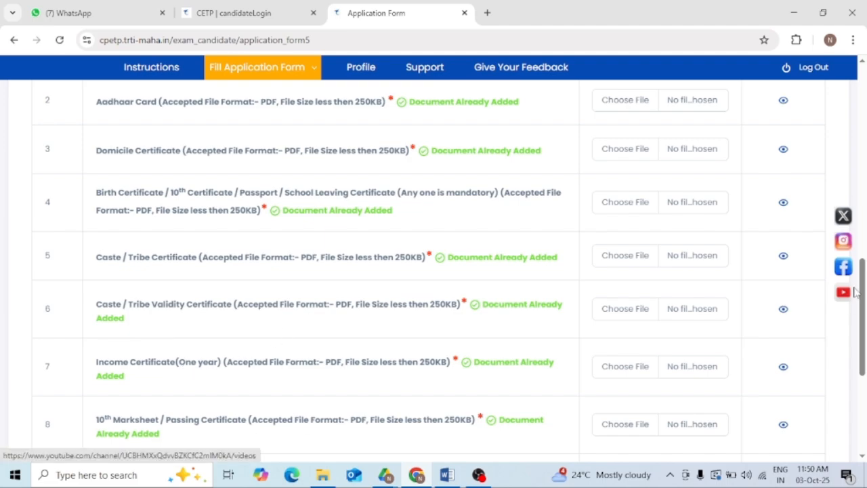
pyautogui.moveTo(863, 296); pyautogui.dragTo(863, 347)
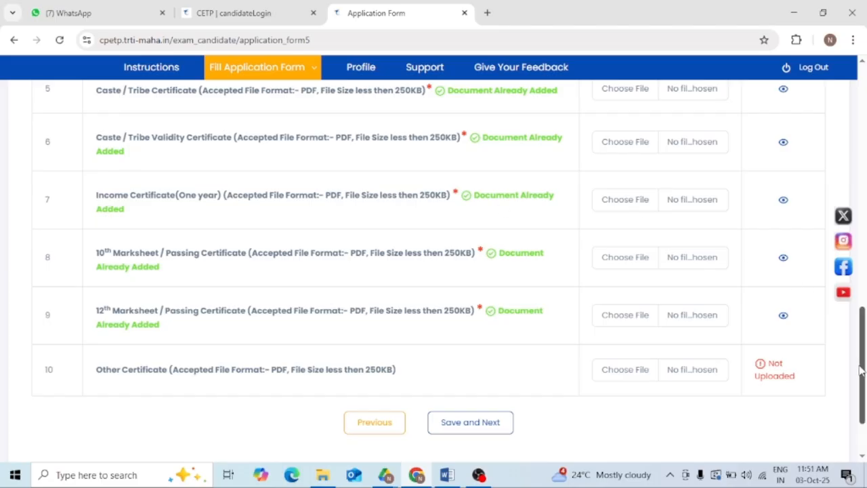
pyautogui.moveTo(863, 376); pyautogui.dragTo(848, 396)
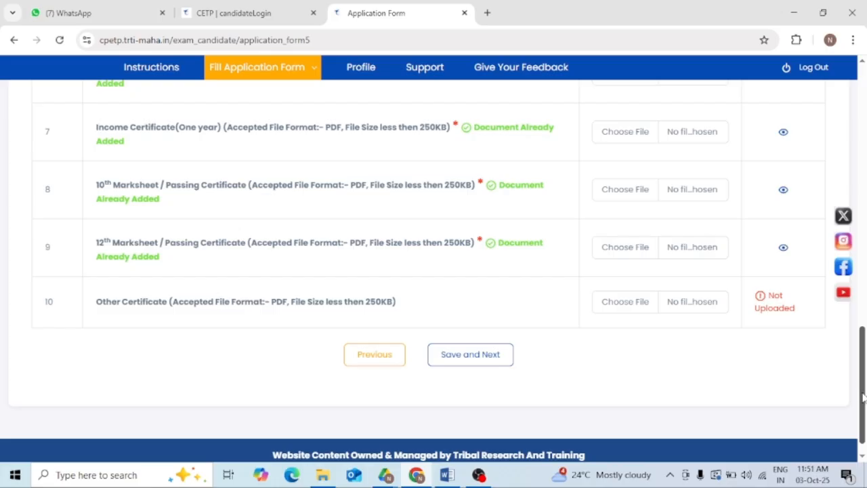
# - Recheck the document information rules and the full document upload table
pyautogui.moveTo(862, 398); pyautogui.dragTo(840, 129)
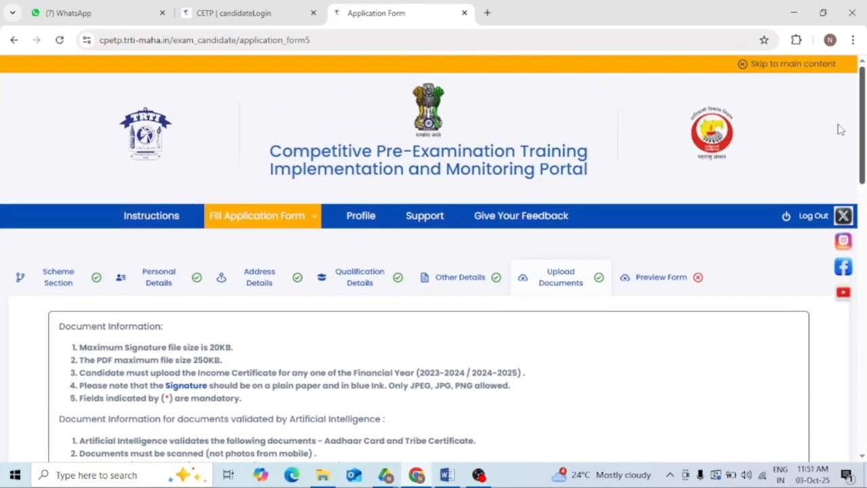
pyautogui.scroll(-3, 839, 129)
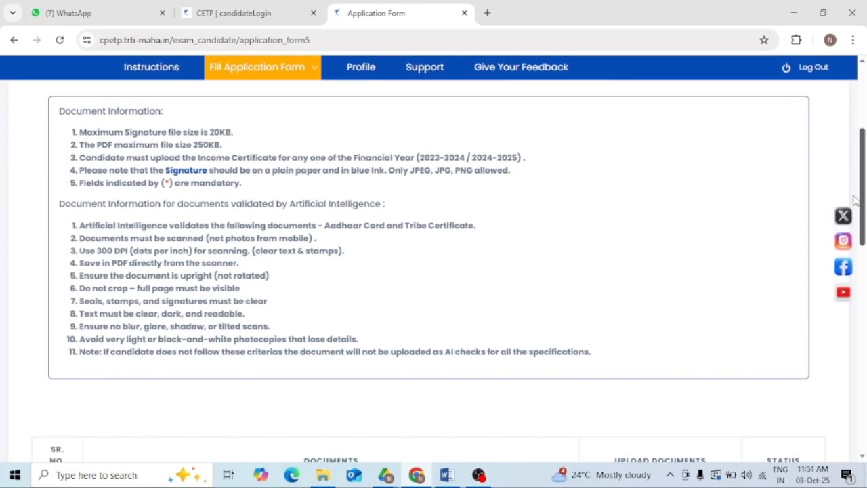
pyautogui.moveTo(854, 199); pyautogui.dragTo(861, 270)
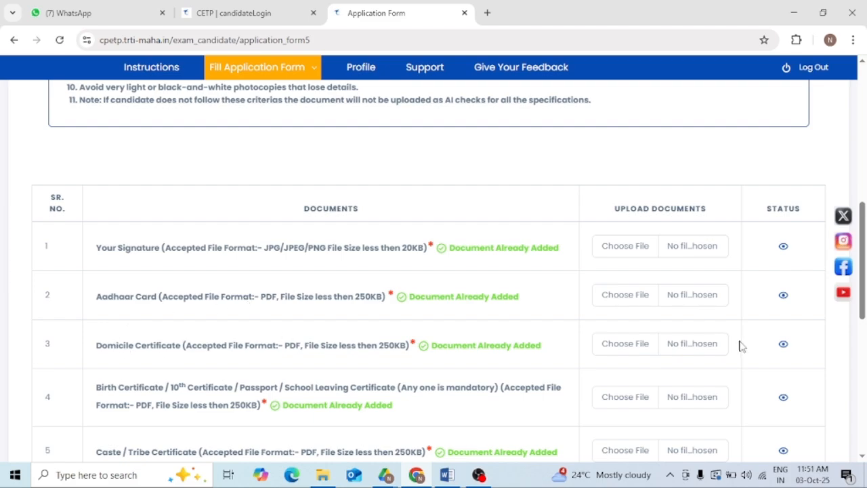
pyautogui.moveTo(862, 269); pyautogui.dragTo(864, 404)
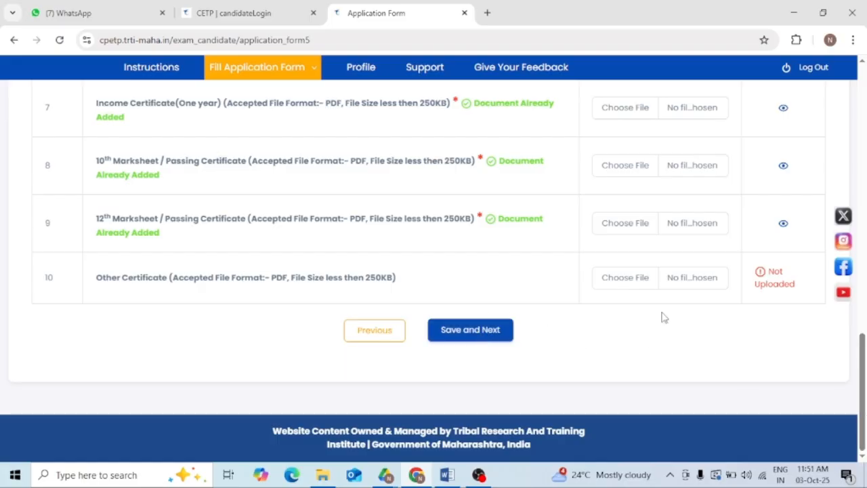
# - Open the application form preview and look through its pages up to the Privacy Policy and declaration on page 4
pyautogui.moveTo(862, 423); pyautogui.dragTo(851, 146)
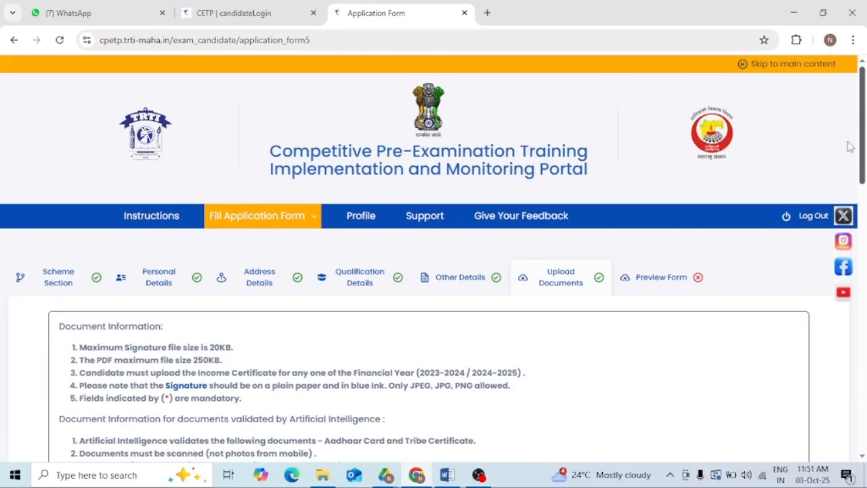
pyautogui.click(669, 285)
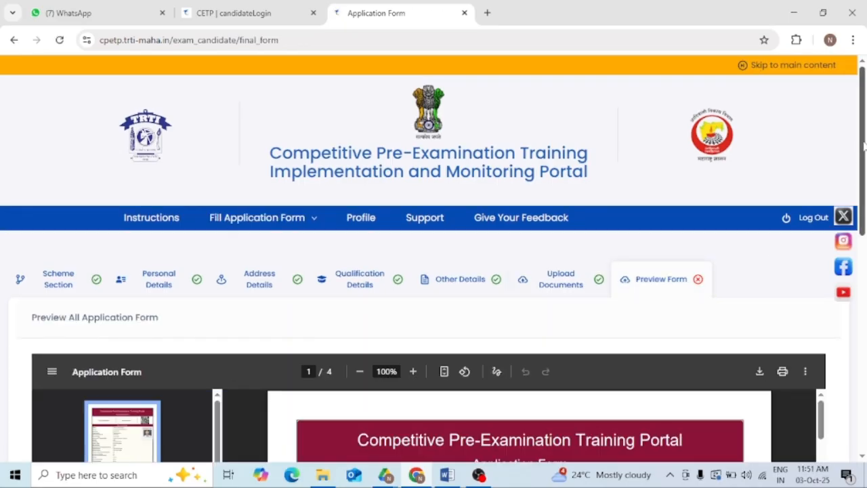
pyautogui.moveTo(857, 155); pyautogui.dragTo(864, 307)
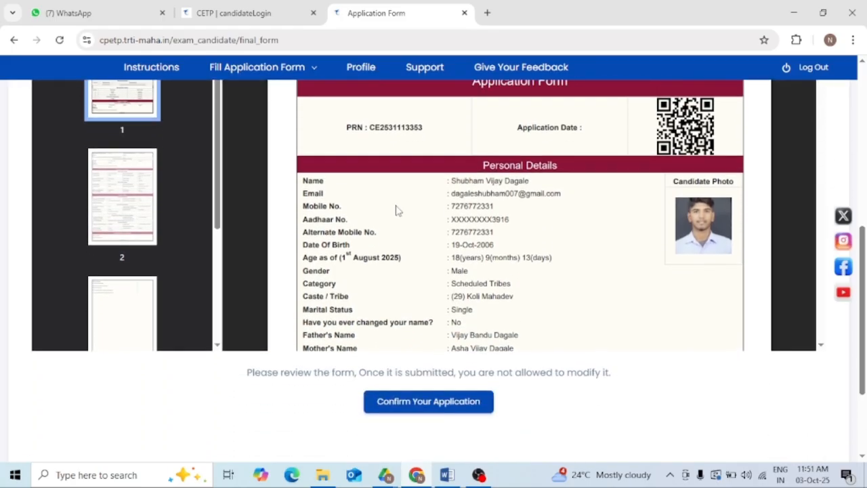
pyautogui.click(97, 196)
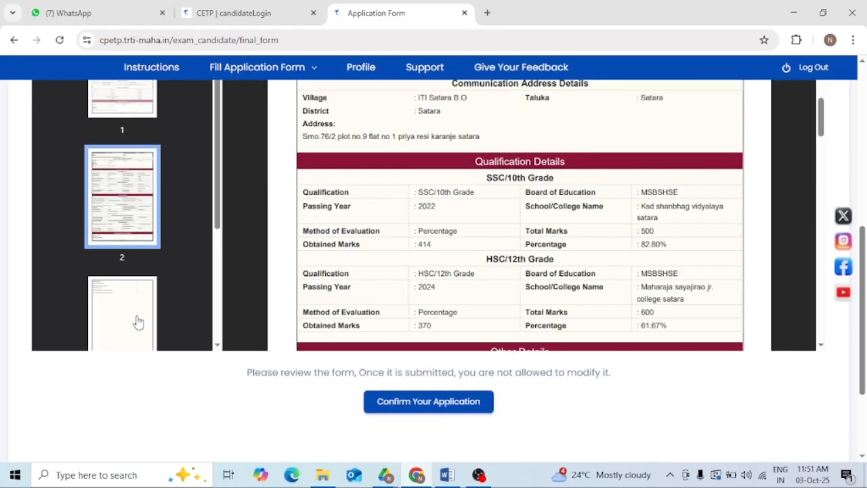
pyautogui.click(137, 318)
pyautogui.moveTo(215, 171); pyautogui.dragTo(219, 309)
pyautogui.click(118, 285)
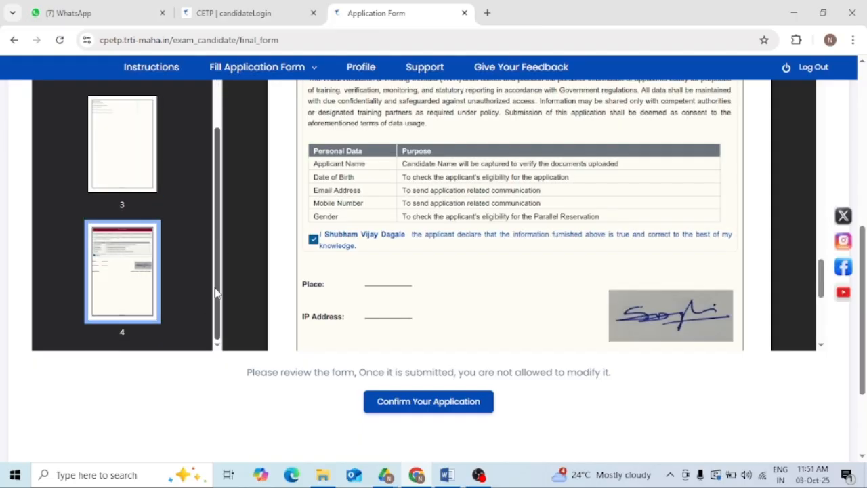
pyautogui.moveTo(862, 298); pyautogui.dragTo(850, 166)
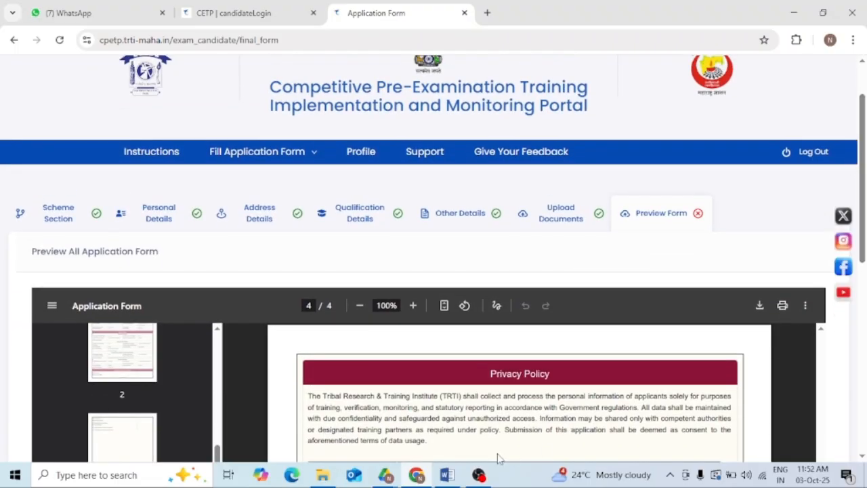
pyautogui.click(478, 476)
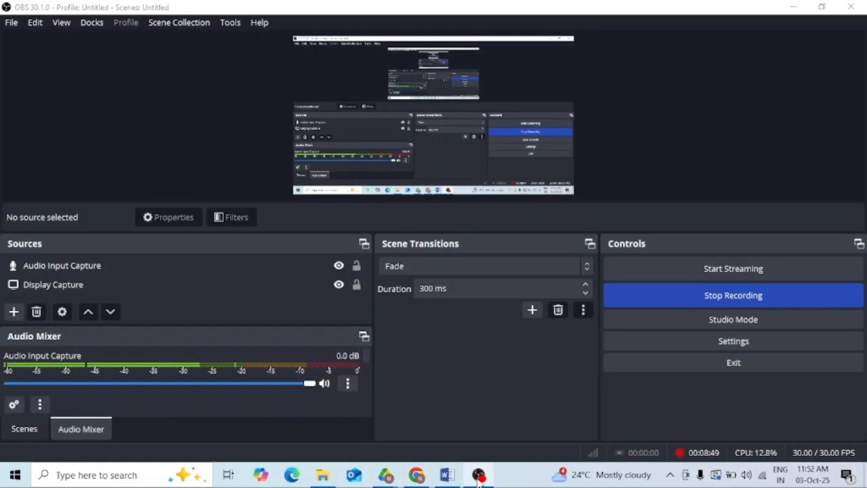
pyautogui.click(478, 476)
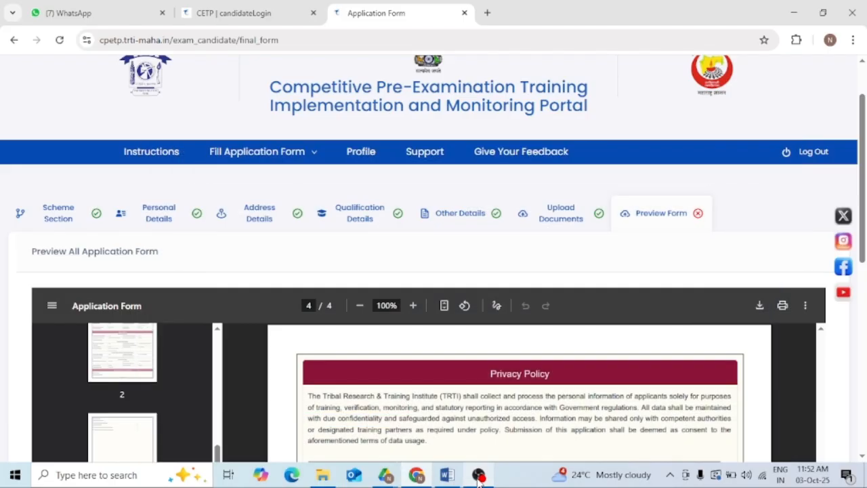